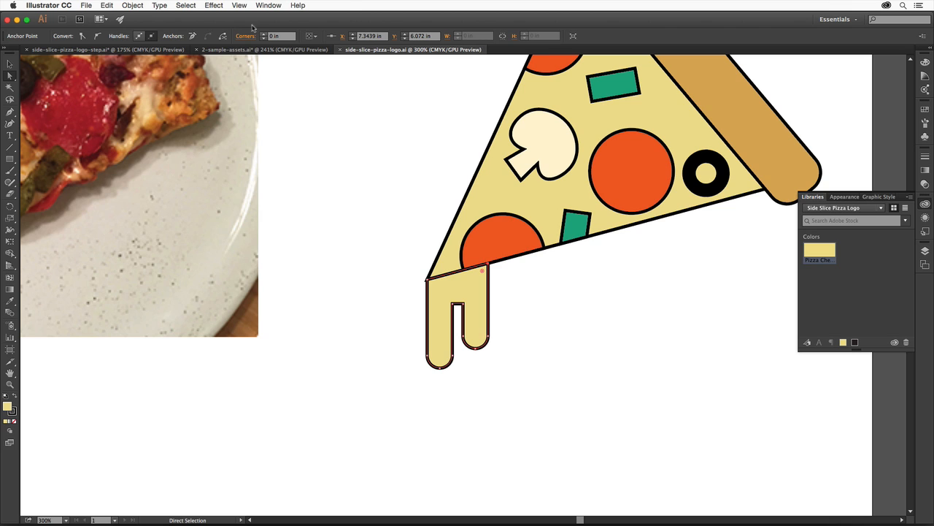
Add the point text "Side Slice" below the pizza slice, beside the cheese drips.
{"action": "left_click", "coordinate": [240, 5]}
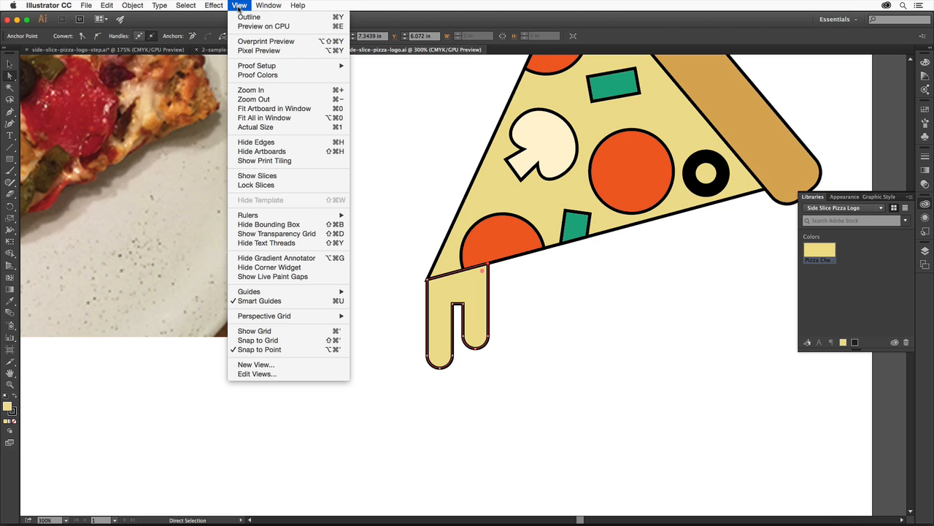
{"action": "left_click", "coordinate": [314, 109]}
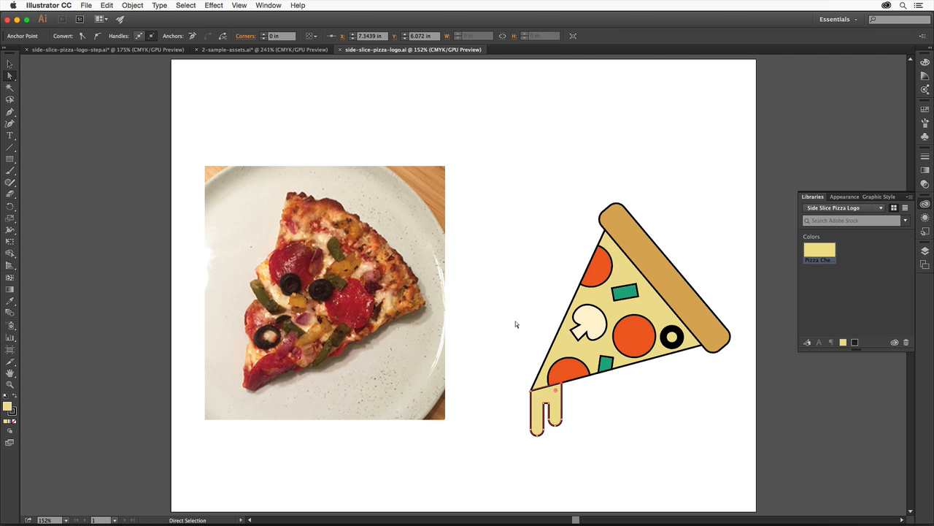
{"action": "left_click", "coordinate": [9, 135]}
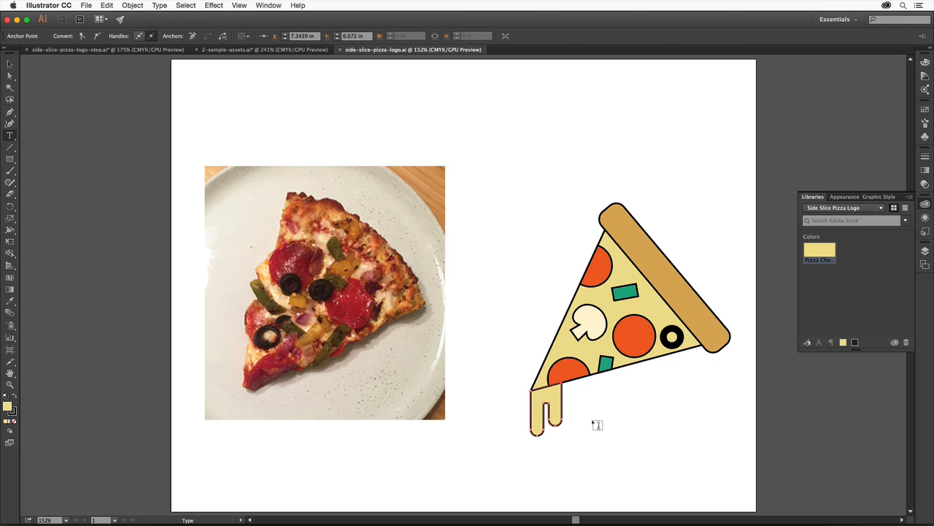
{"action": "left_click", "coordinate": [595, 429]}
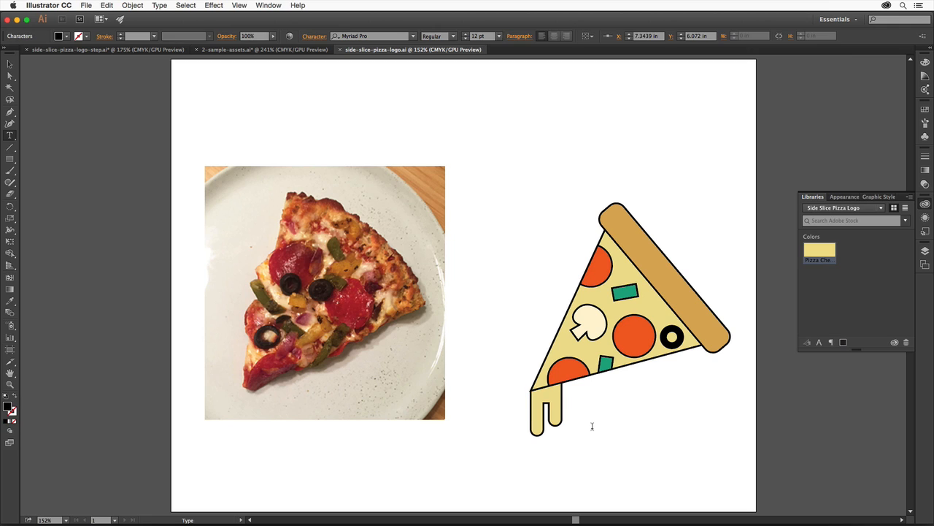
{"action": "type", "text": "Side Slice"}
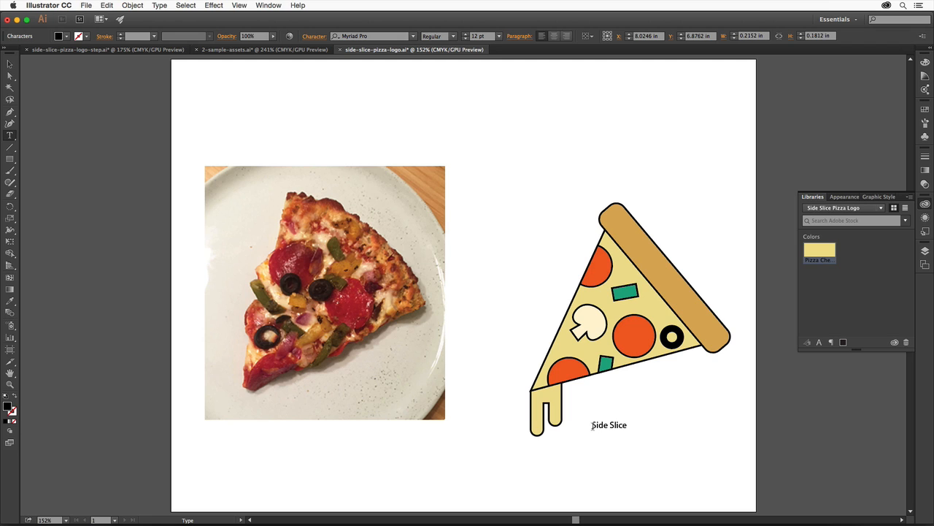
Set the font size of the whole "Side Slice" text to 62 pt.
{"action": "left_click_drag", "start_coordinate": [592, 426], "coordinate": [643, 430]}
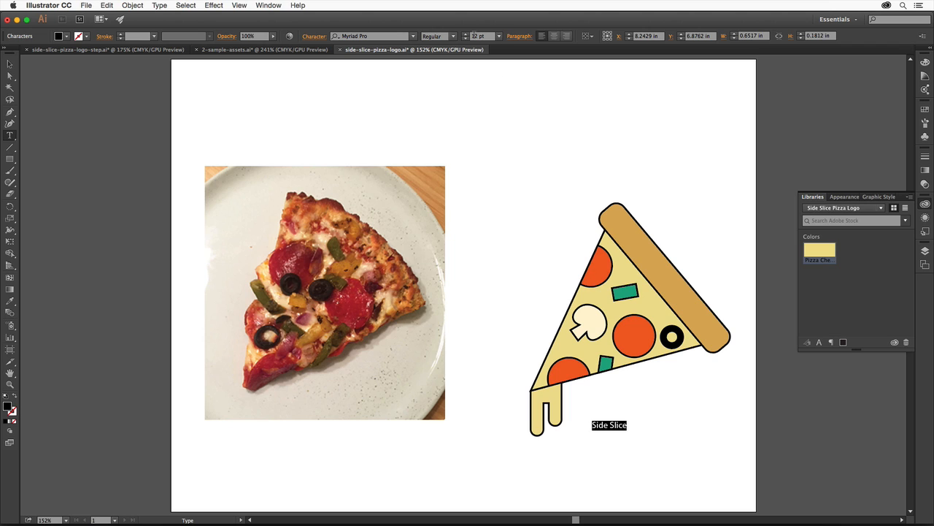
{"action": "double_click", "coordinate": [476, 36]}
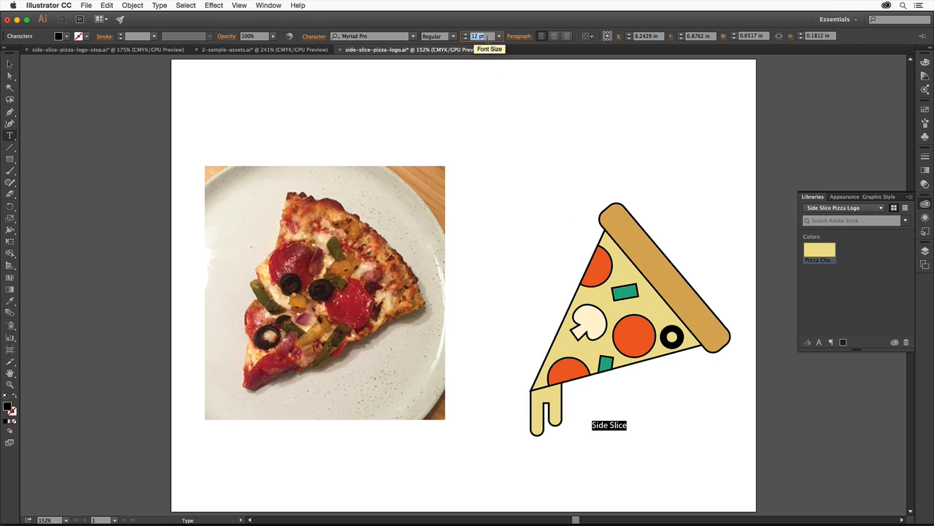
{"action": "type", "text": "62"}
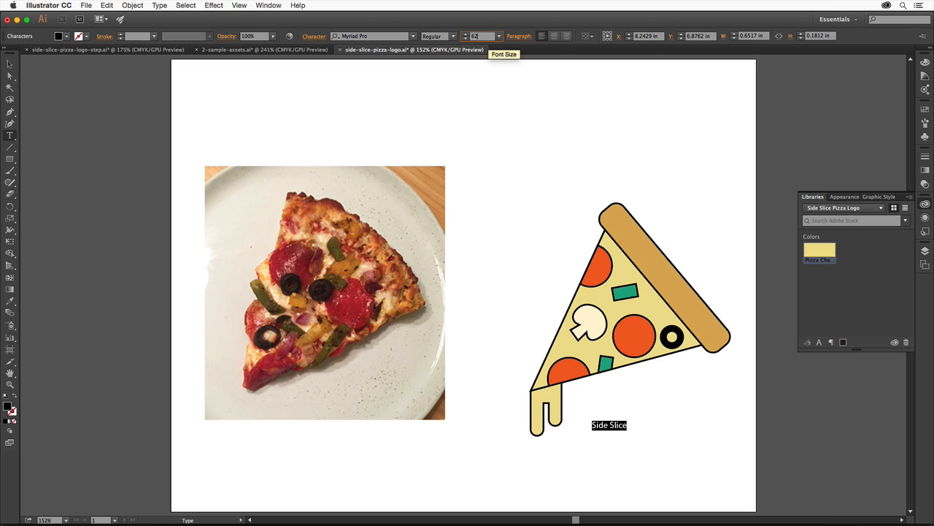
{"action": "key", "text": "Return"}
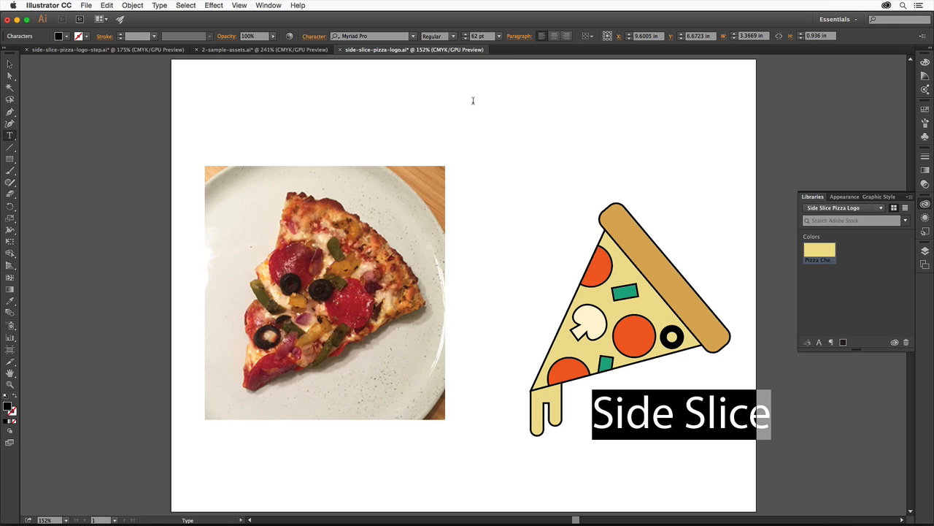
Go from the font list to the Typekit website in the browser and find the League Gothic family.
{"action": "left_click", "coordinate": [413, 36]}
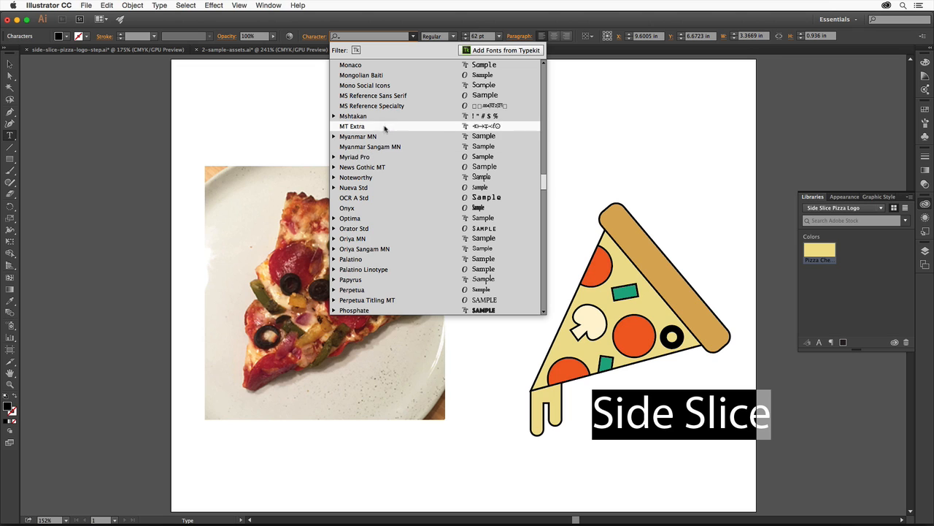
{"action": "left_click", "coordinate": [529, 50]}
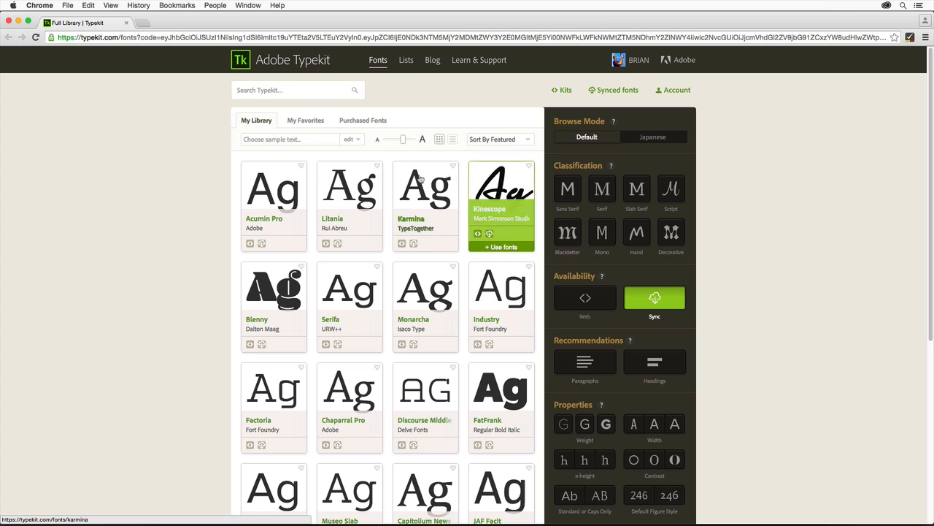
{"action": "left_click", "coordinate": [287, 90]}
{"action": "type", "text": "leag"}
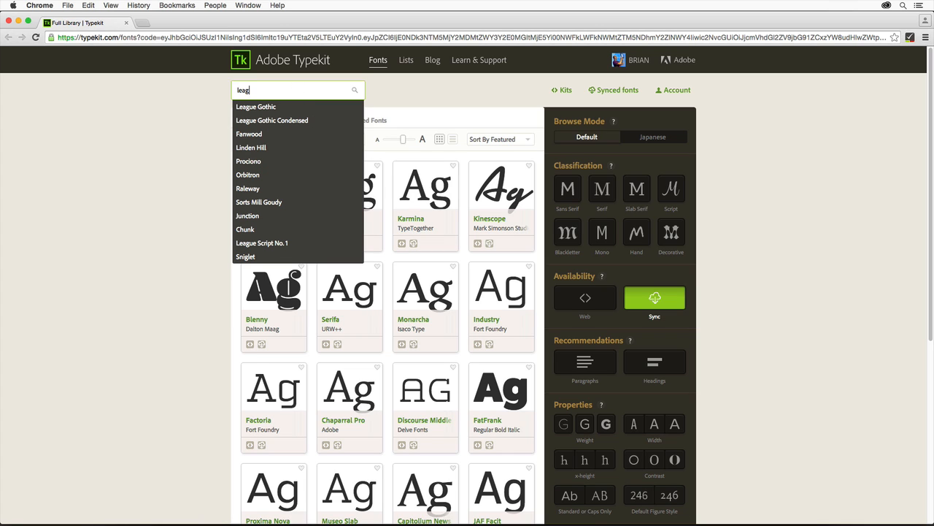
{"action": "left_click", "coordinate": [278, 108]}
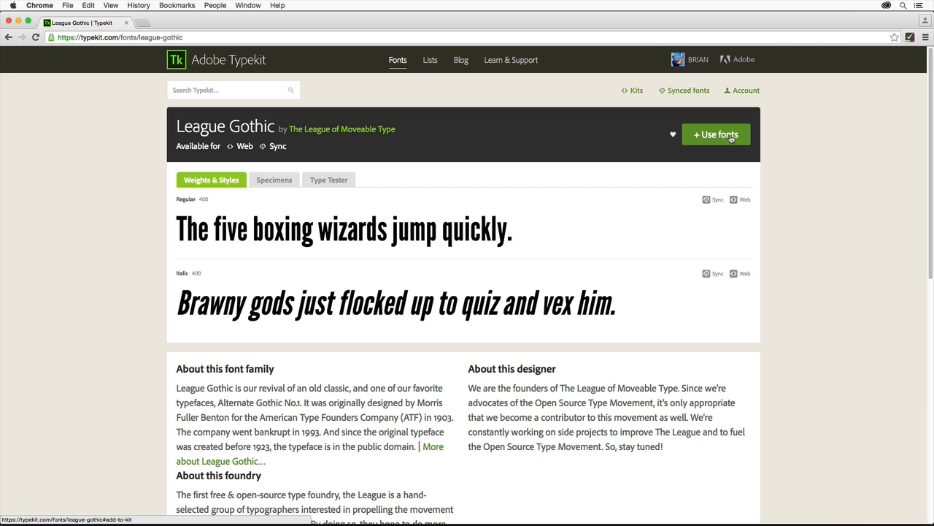
Sync the Regular and Italic styles of League Gothic and launch the Creative Cloud application.
{"action": "left_click", "coordinate": [731, 138]}
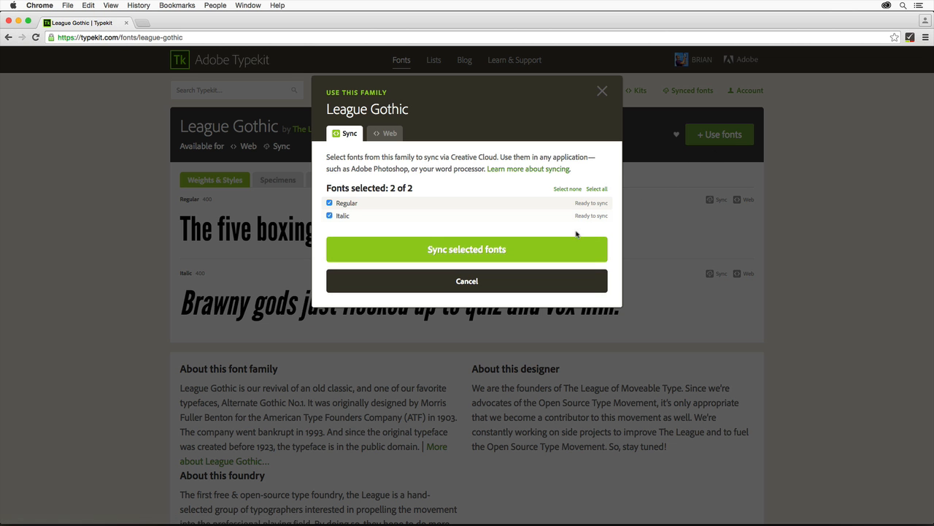
{"action": "left_click", "coordinate": [533, 256]}
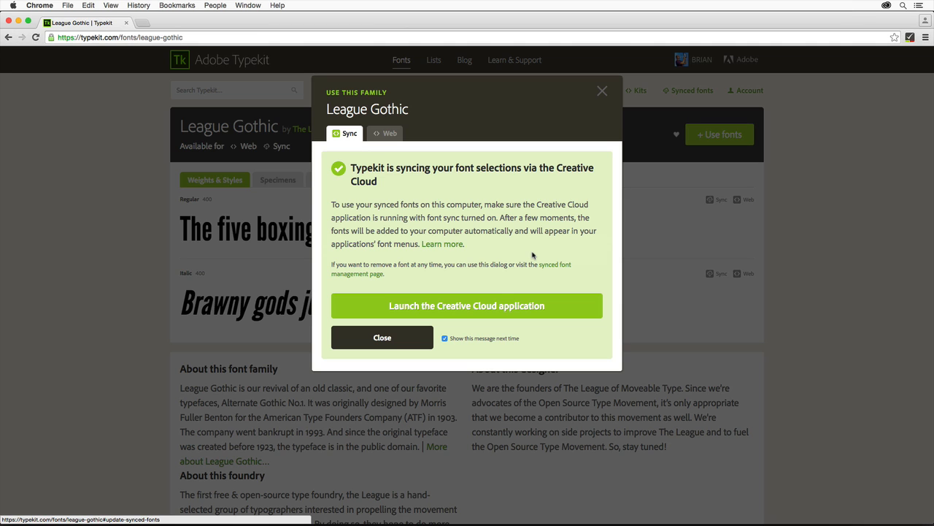
{"action": "left_click", "coordinate": [555, 306]}
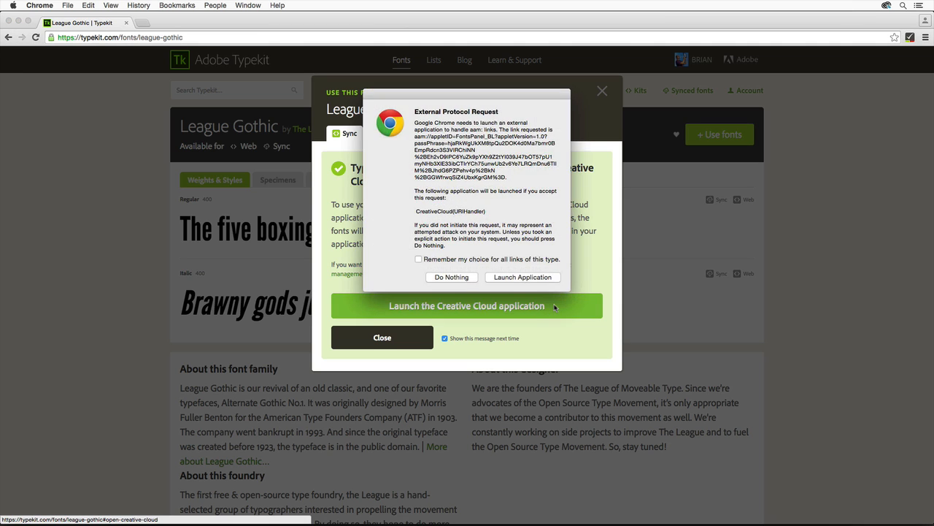
{"action": "left_click", "coordinate": [522, 277]}
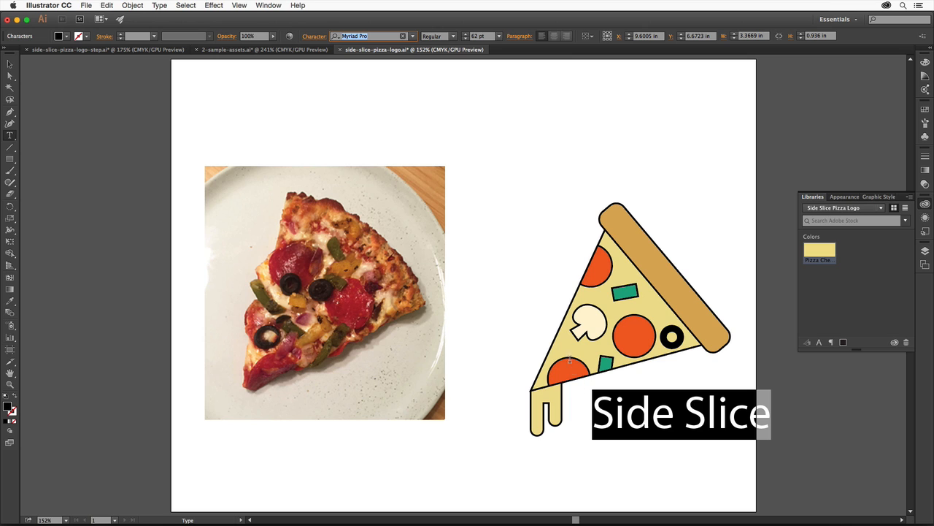
Filter the font list to Typekit fonts and apply League Gothic to the "Side Slice" text.
{"action": "left_click", "coordinate": [412, 36]}
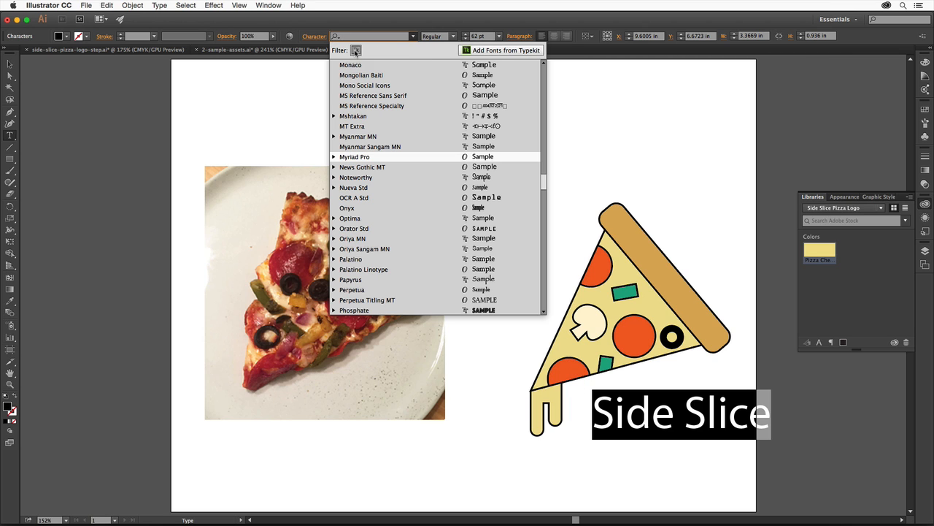
{"action": "left_click", "coordinate": [356, 50]}
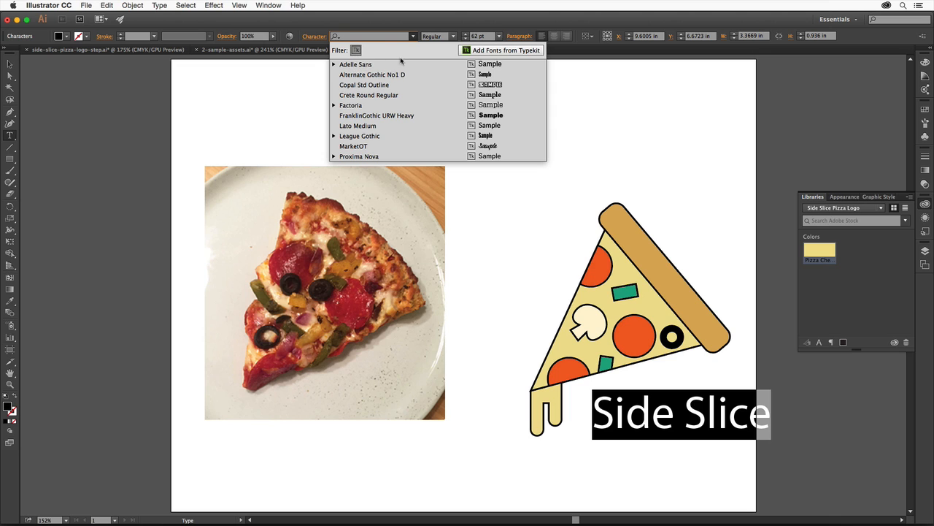
{"action": "left_click", "coordinate": [415, 137]}
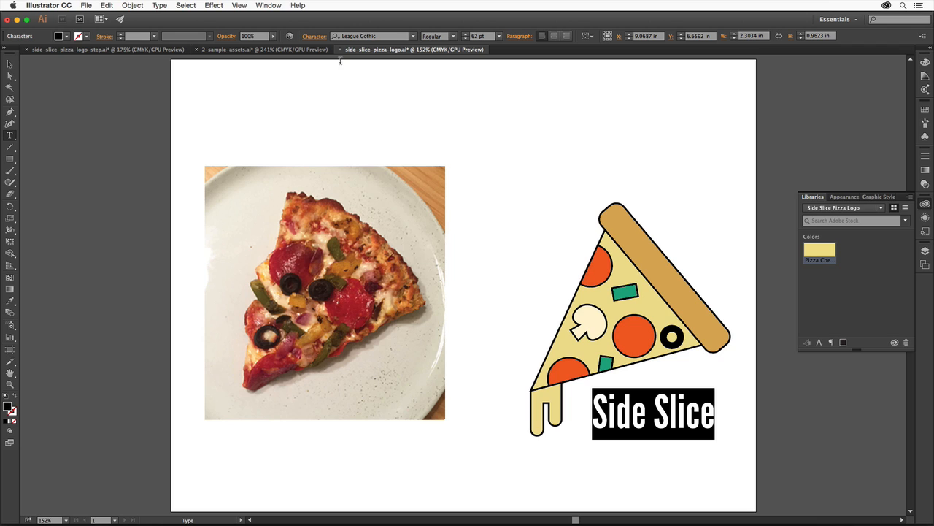
Set the tracking of the "Side Slice" text to 50.
{"action": "left_click", "coordinate": [316, 40]}
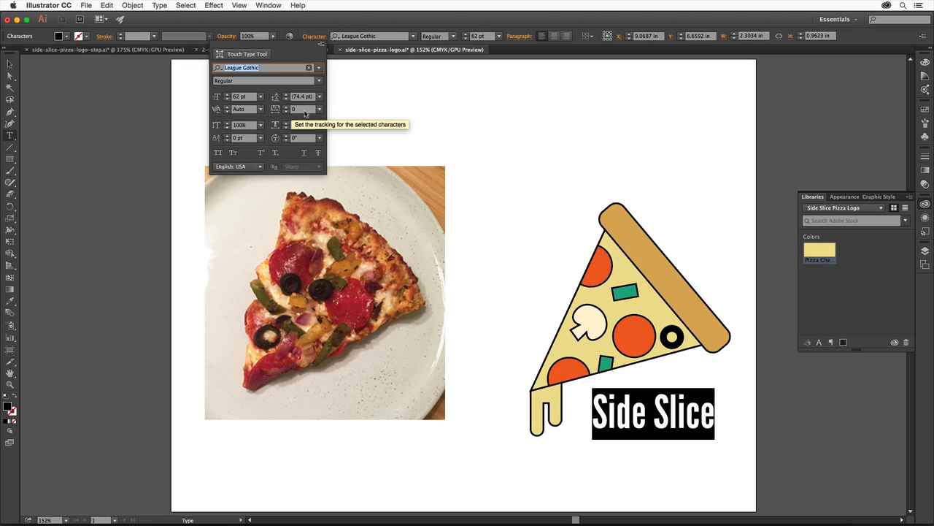
{"action": "left_click", "coordinate": [306, 110]}
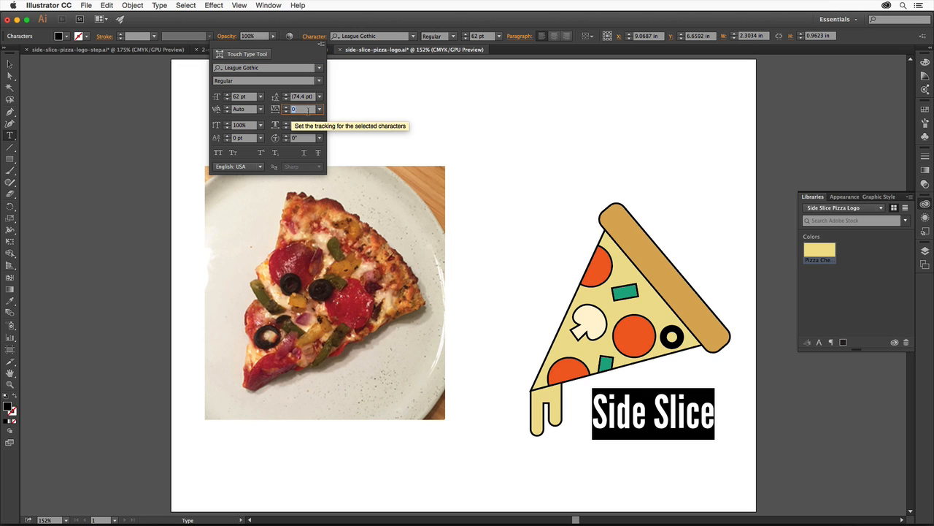
{"action": "type", "text": "50"}
{"action": "key", "text": "Return"}
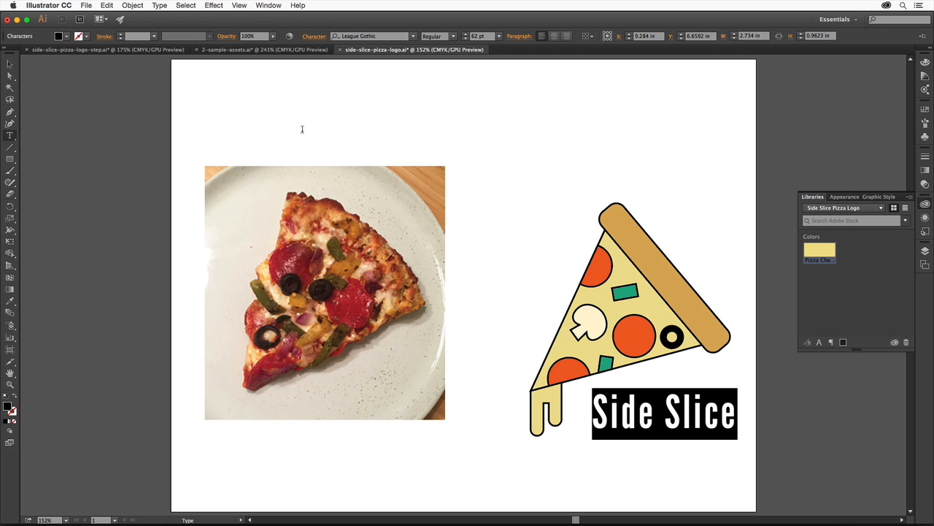
Change the case of the "Side Slice" text to UPPERCASE.
{"action": "left_click", "coordinate": [160, 6]}
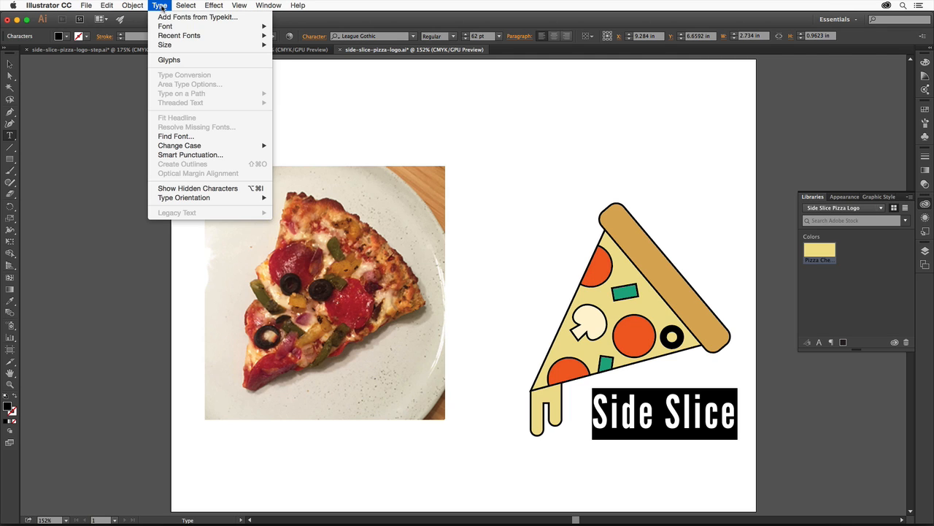
{"action": "mouse_move", "coordinate": [228, 149]}
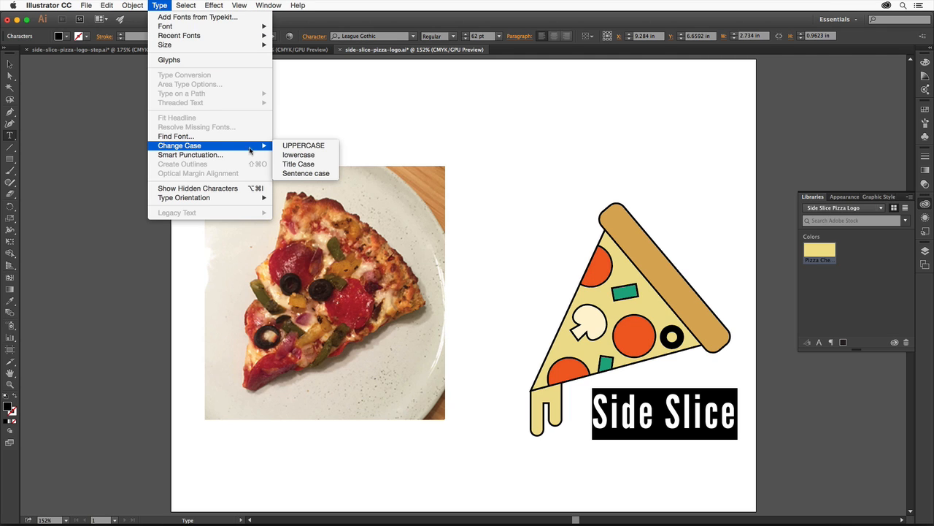
{"action": "left_click", "coordinate": [325, 146]}
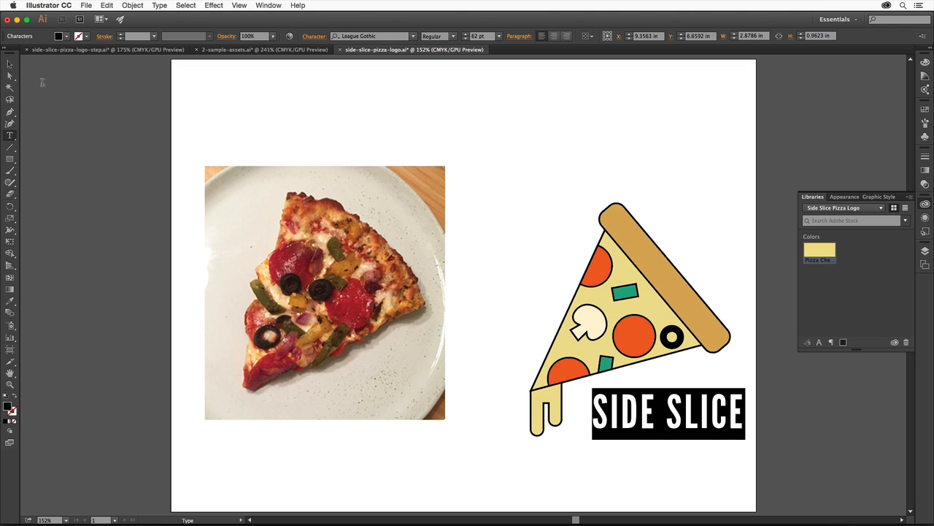
Save the orange fill of the pepperoni at the slice's tip to the Side Slice Pizza Logo library.
{"action": "left_click", "coordinate": [9, 75]}
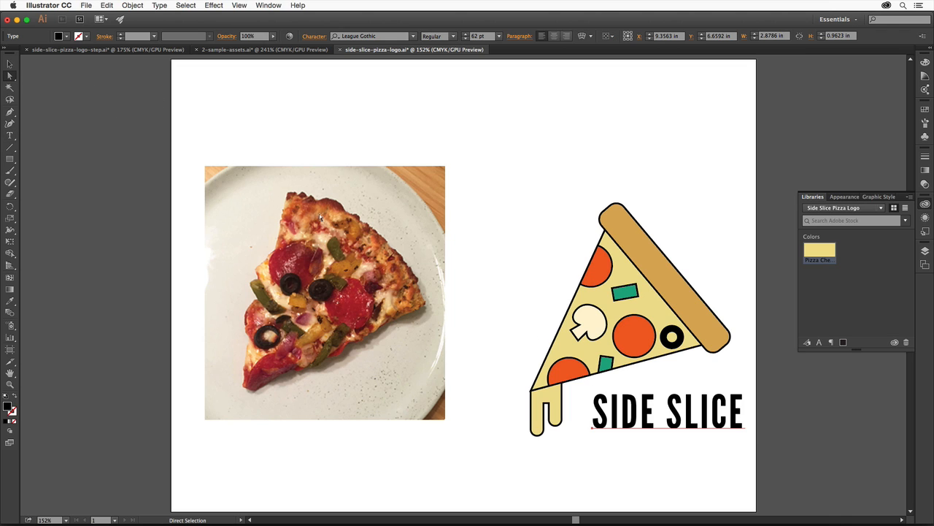
{"action": "left_click", "coordinate": [572, 367]}
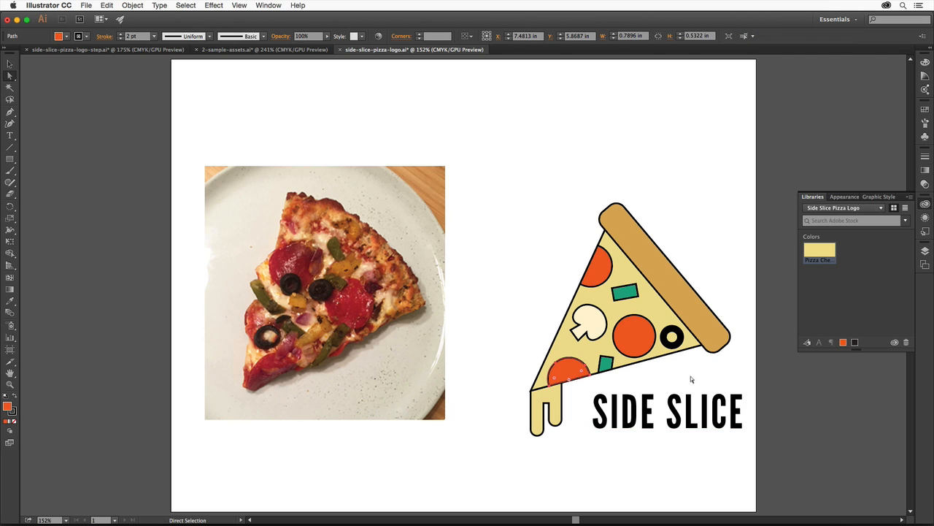
{"action": "left_click", "coordinate": [843, 343]}
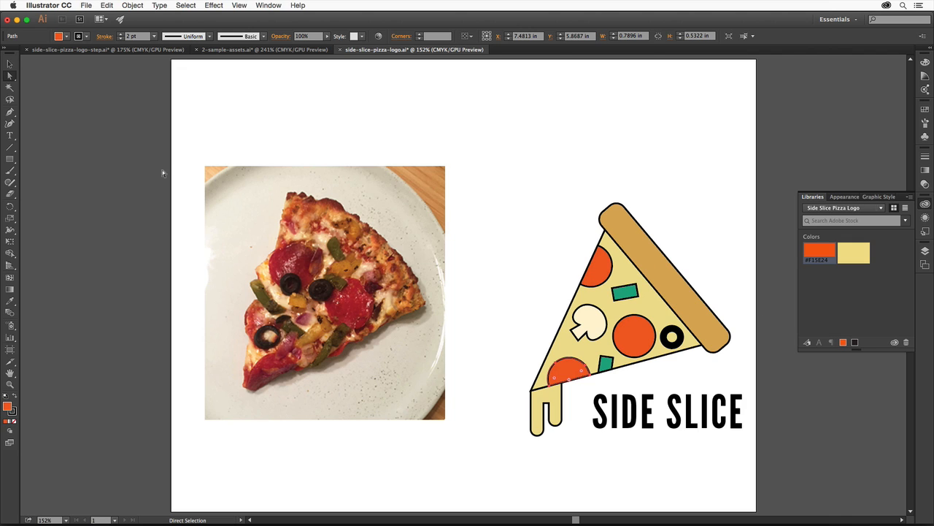
Color the "SIDE SLICE" text with the library's orange #F15E24 and shift it slightly left toward the cheese drips.
{"action": "left_click", "coordinate": [10, 136]}
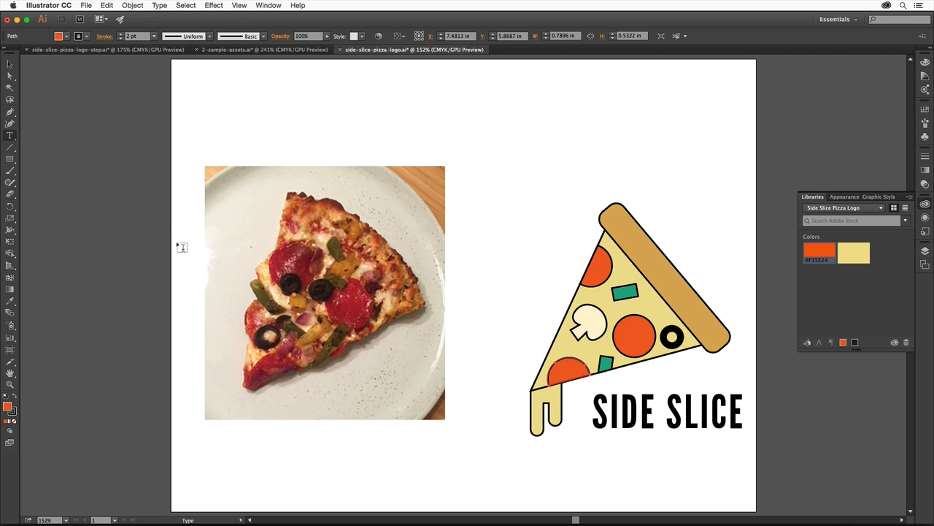
{"action": "left_click_drag", "start_coordinate": [592, 413], "coordinate": [769, 414]}
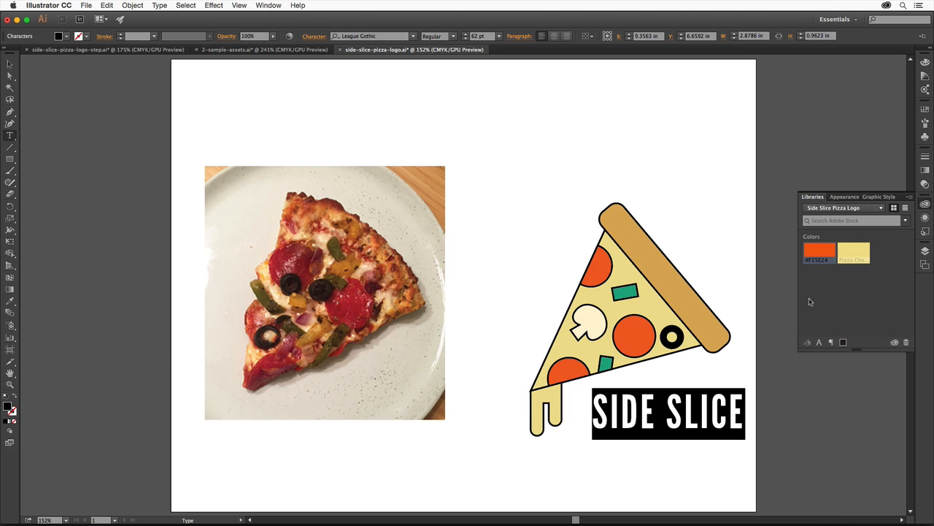
{"action": "left_click", "coordinate": [819, 252]}
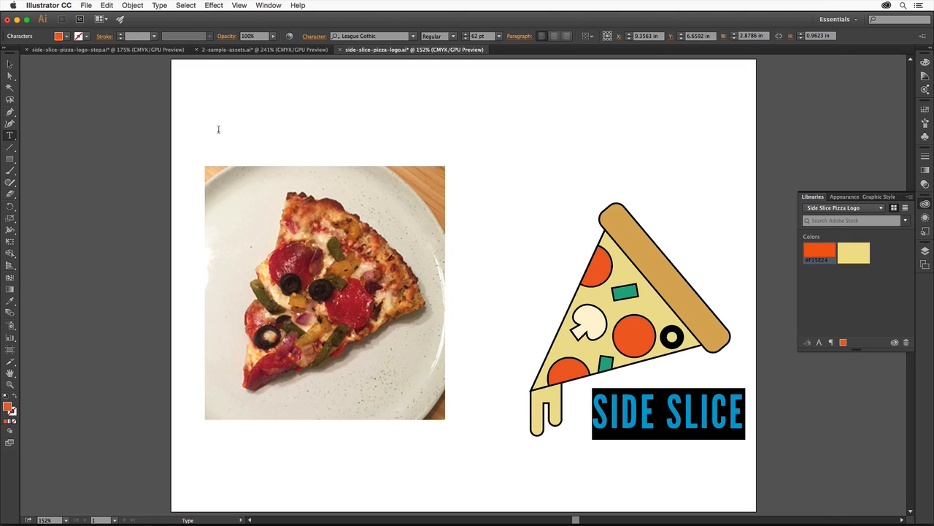
{"action": "left_click", "coordinate": [9, 65]}
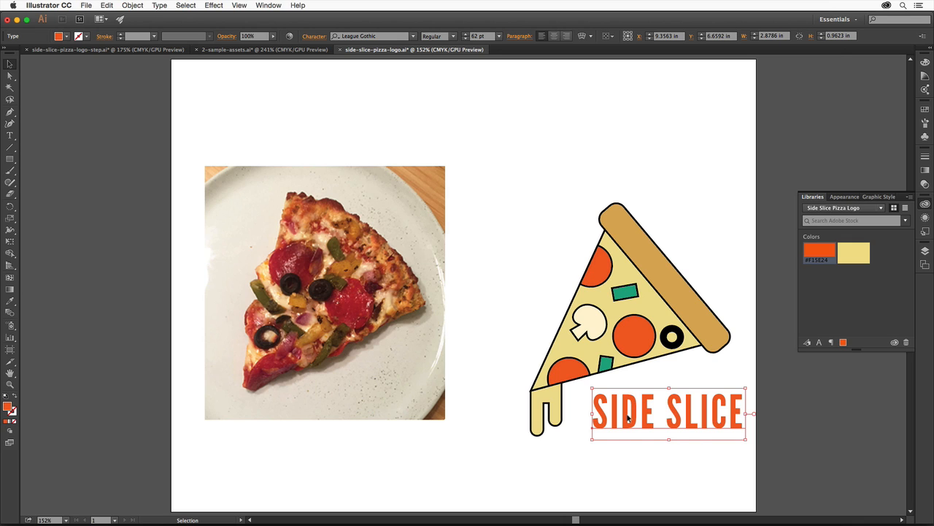
{"action": "left_click_drag", "start_coordinate": [622, 416], "coordinate": [621, 421]}
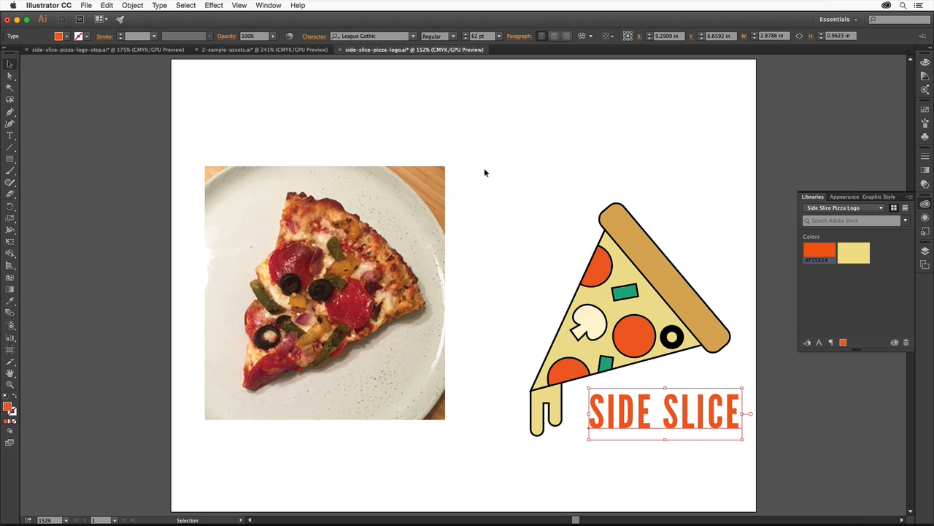
Group all the pizza slice artwork with the "SIDE SLICE" text and save the document.
{"action": "left_click_drag", "start_coordinate": [484, 170], "coordinate": [772, 508]}
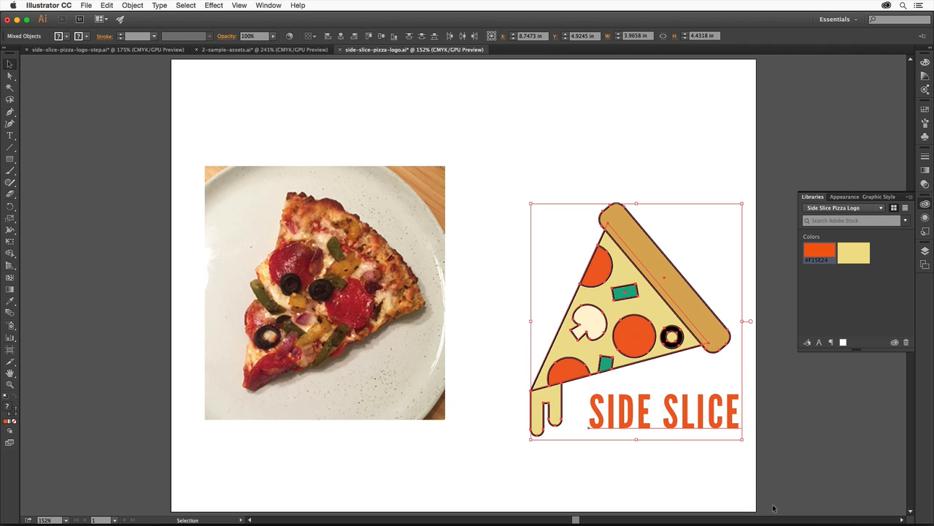
{"action": "left_click", "coordinate": [138, 6]}
{"action": "left_click", "coordinate": [154, 44]}
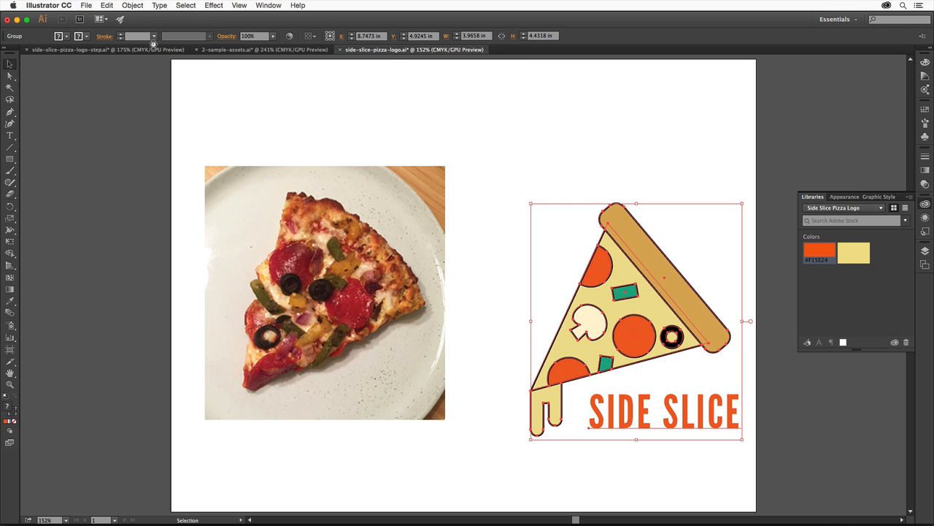
{"action": "left_click", "coordinate": [88, 6]}
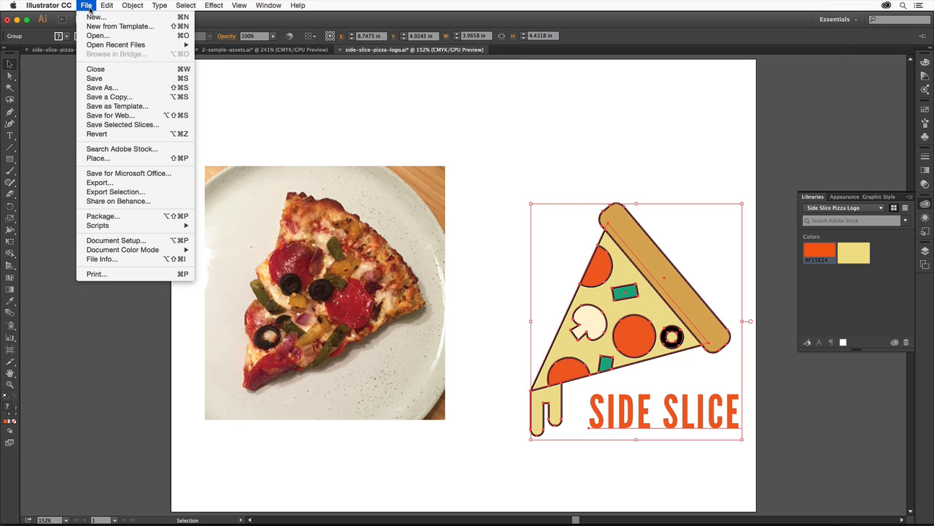
{"action": "left_click", "coordinate": [121, 79]}
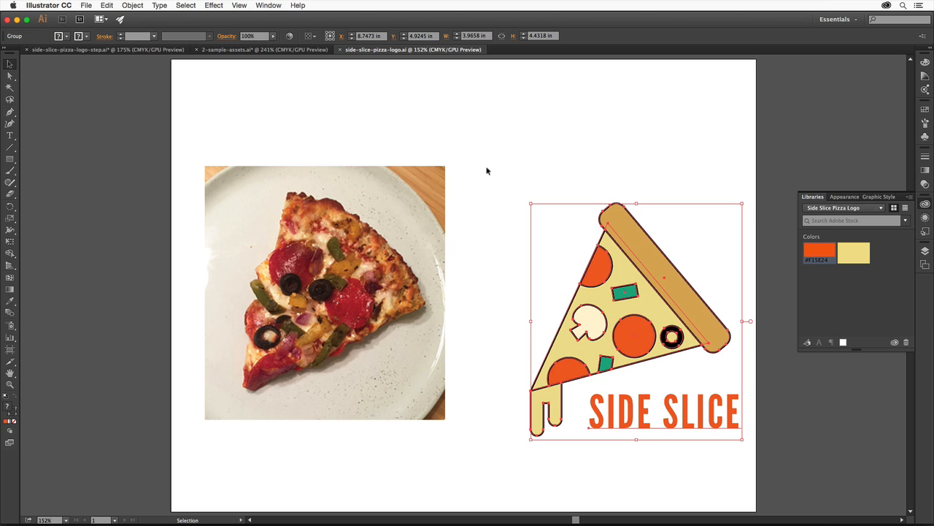